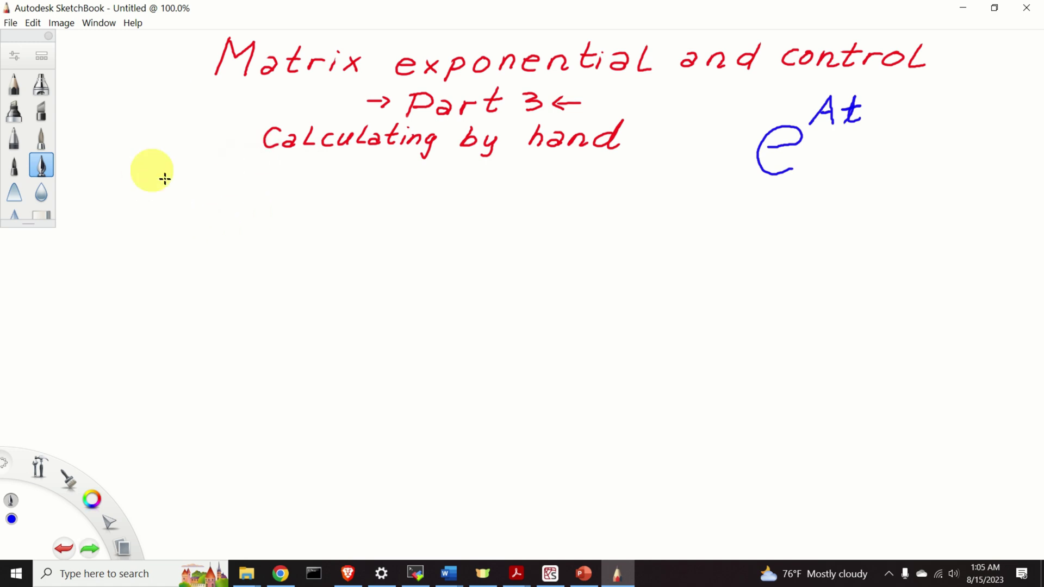
Handwrite A = [0 1; −2 −3], an arrow to e^(A·t), and a brace beneath e^(A·t).
mouse_move(99, 184)
left_mouse_down()
mouse_move(85, 212)
mouse_move(107, 212)
left_mouse_up()
mouse_move(90, 200)
left_mouse_down()
mouse_move(120, 202)
mouse_move(150, 171)
mouse_move(145, 219)
left_mouse_up()
left_click_drag(168, 172, 166, 172)
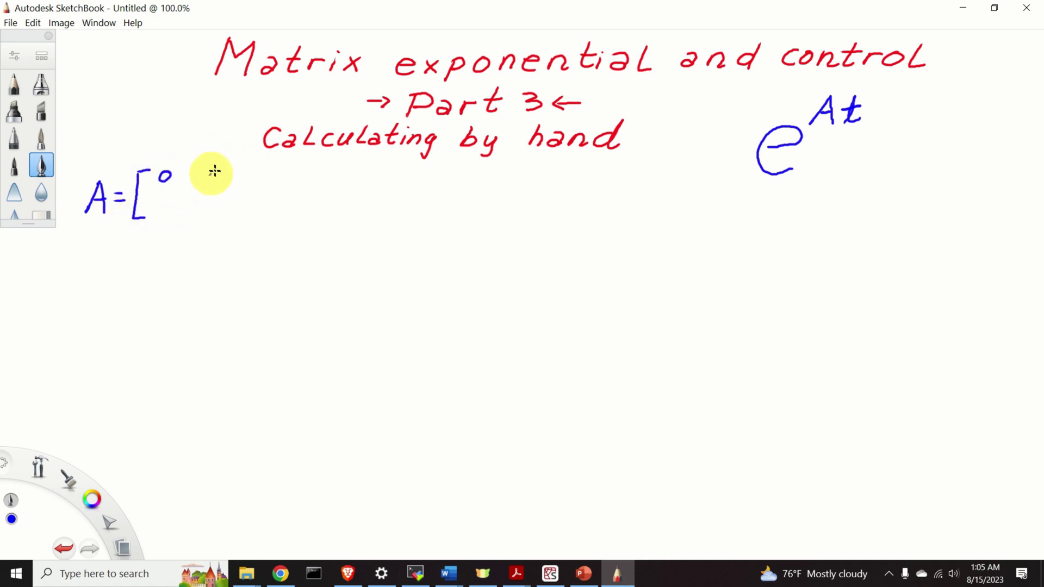
left_click_drag(144, 206, 207, 209)
mouse_move(228, 171)
left_mouse_down()
mouse_move(223, 211)
mouse_move(325, 194)
left_mouse_up()
mouse_move(315, 188)
left_mouse_down()
mouse_move(390, 188)
mouse_move(371, 196)
mouse_move(393, 206)
mouse_move(419, 173)
mouse_move(419, 182)
mouse_move(445, 180)
left_mouse_up()
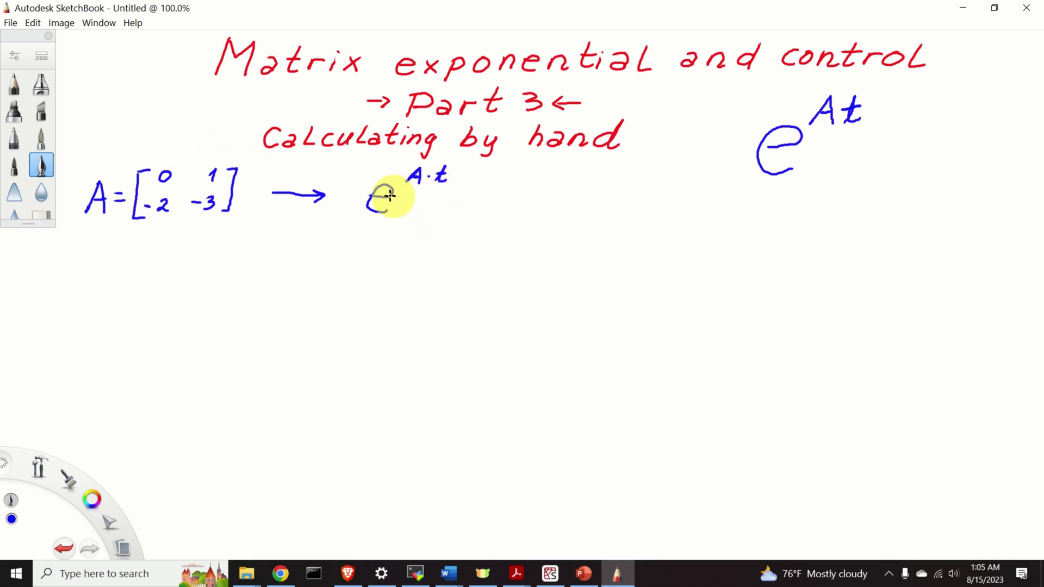
mouse_move(347, 212)
left_mouse_down()
mouse_move(392, 220)
mouse_move(391, 229)
mouse_move(451, 218)
left_mouse_up()
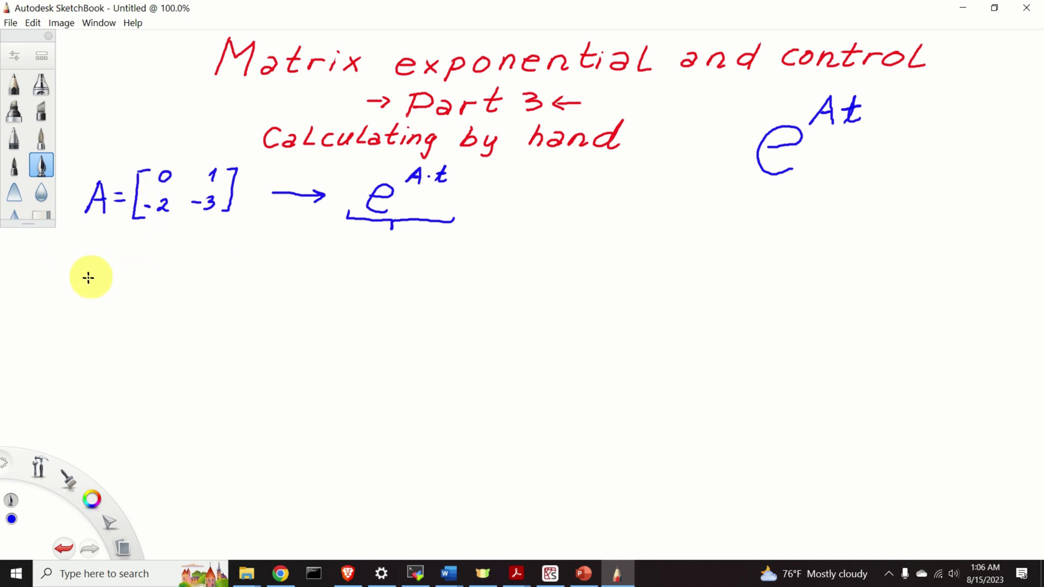
Write e^At = ℒ⁻¹{(sI − A)⁻¹} below the matrix, undoing the last bad stroke.
mouse_move(77, 277)
left_mouse_down()
mouse_move(87, 265)
mouse_move(87, 282)
mouse_move(101, 286)
mouse_move(115, 252)
mouse_move(132, 252)
mouse_move(145, 275)
mouse_move(186, 259)
mouse_move(174, 277)
mouse_move(205, 247)
mouse_move(240, 263)
mouse_move(226, 292)
left_mouse_up()
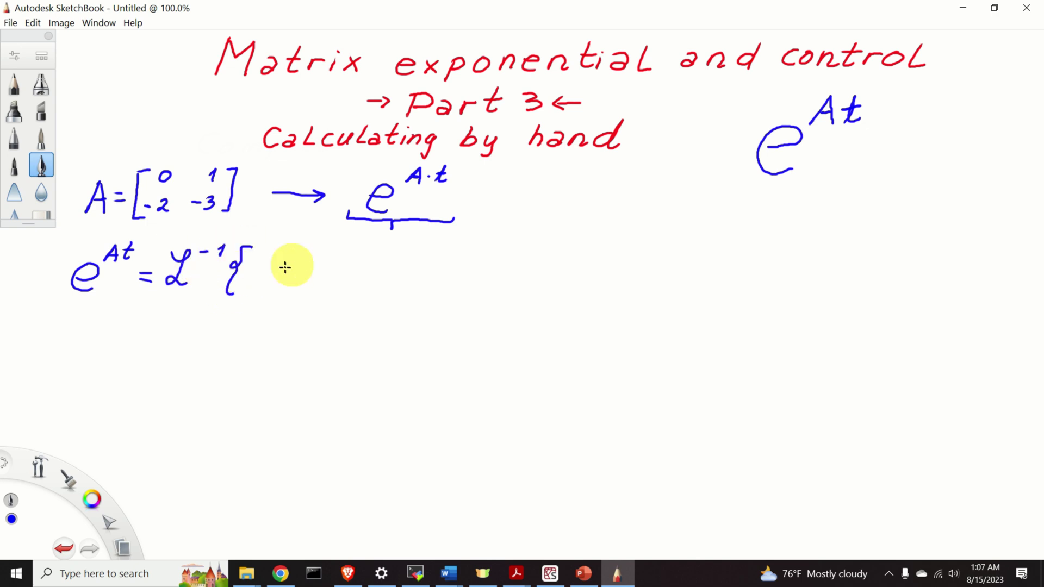
mouse_move(261, 255)
left_mouse_down()
mouse_move(293, 276)
mouse_move(289, 262)
mouse_move(316, 272)
mouse_move(351, 262)
mouse_move(342, 274)
mouse_move(360, 282)
mouse_move(377, 266)
mouse_move(370, 258)
mouse_move(403, 251)
mouse_move(392, 288)
left_mouse_up()
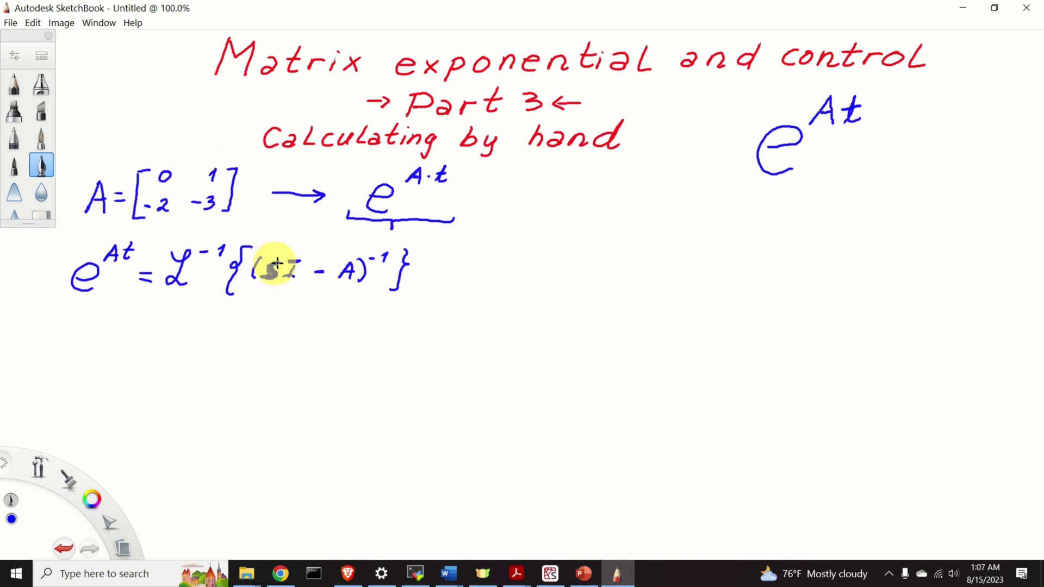
key("ctrl+z")
Write (sI − A)⁻¹ on the line below the e^At equation.
mouse_move(90, 319)
left_mouse_down()
mouse_move(77, 337)
mouse_move(126, 328)
left_mouse_up()
mouse_move(133, 337)
left_mouse_down()
mouse_move(142, 325)
mouse_move(150, 339)
left_mouse_up()
left_click_drag(137, 332, 155, 341)
left_click_drag(73, 313, 68, 342)
left_click_drag(163, 309, 183, 315)
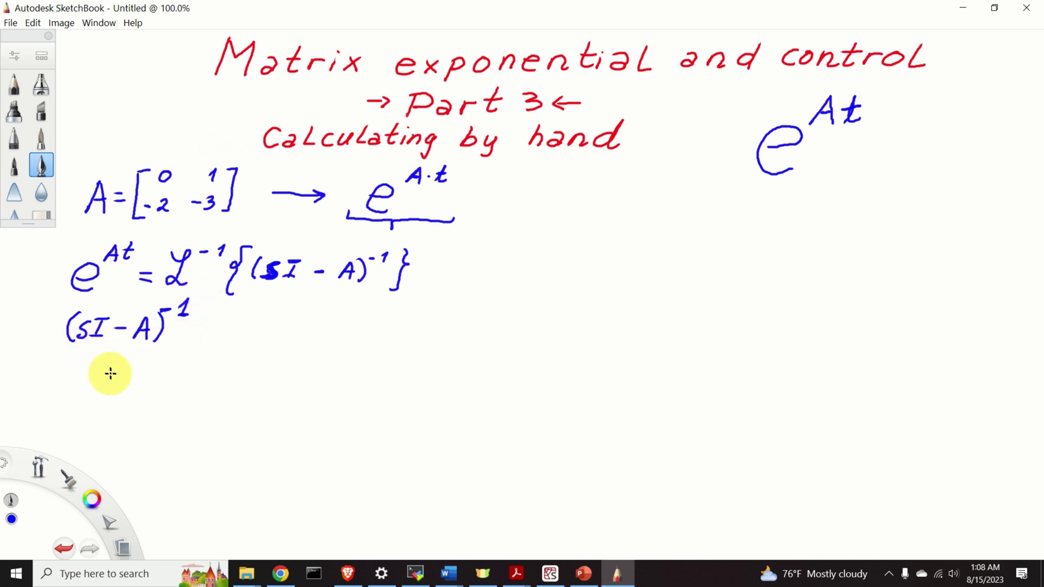
Write sI − A = [s 0; 0 s] − [0 1; −2 −3] = [s −1; 2 s+3].
mouse_move(96, 366)
left_mouse_down()
mouse_move(107, 361)
mouse_move(129, 372)
mouse_move(154, 362)
mouse_move(158, 383)
left_mouse_up()
mouse_move(143, 373)
left_mouse_down()
mouse_move(177, 369)
mouse_move(196, 388)
mouse_move(209, 361)
mouse_move(235, 357)
mouse_move(210, 374)
mouse_move(238, 383)
mouse_move(263, 368)
mouse_move(281, 387)
left_mouse_up()
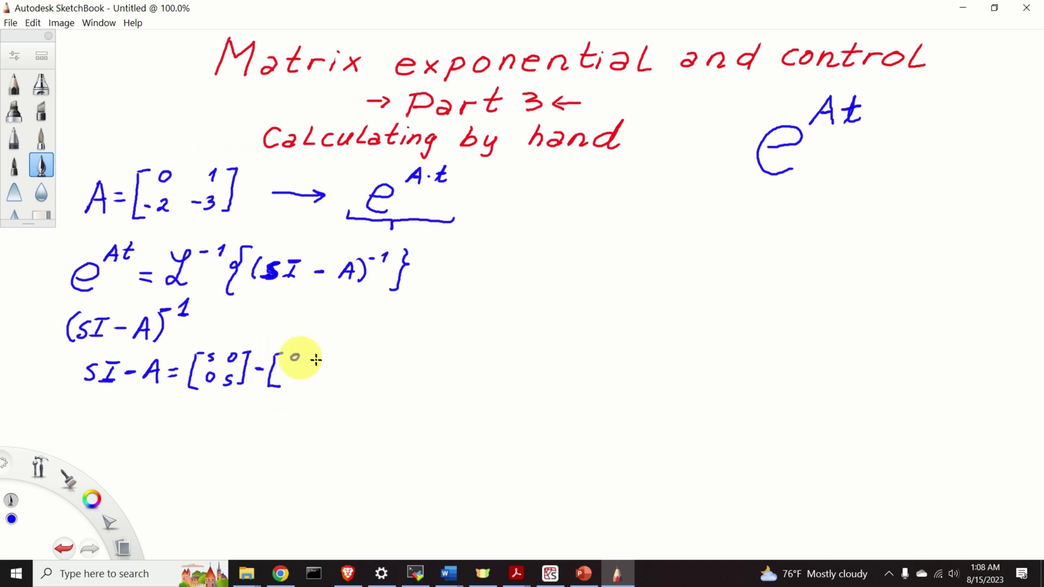
left_click_drag(339, 350, 287, 375)
left_click_drag(292, 371, 334, 387)
mouse_move(356, 348)
left_mouse_down()
mouse_move(354, 383)
mouse_move(381, 373)
left_mouse_up()
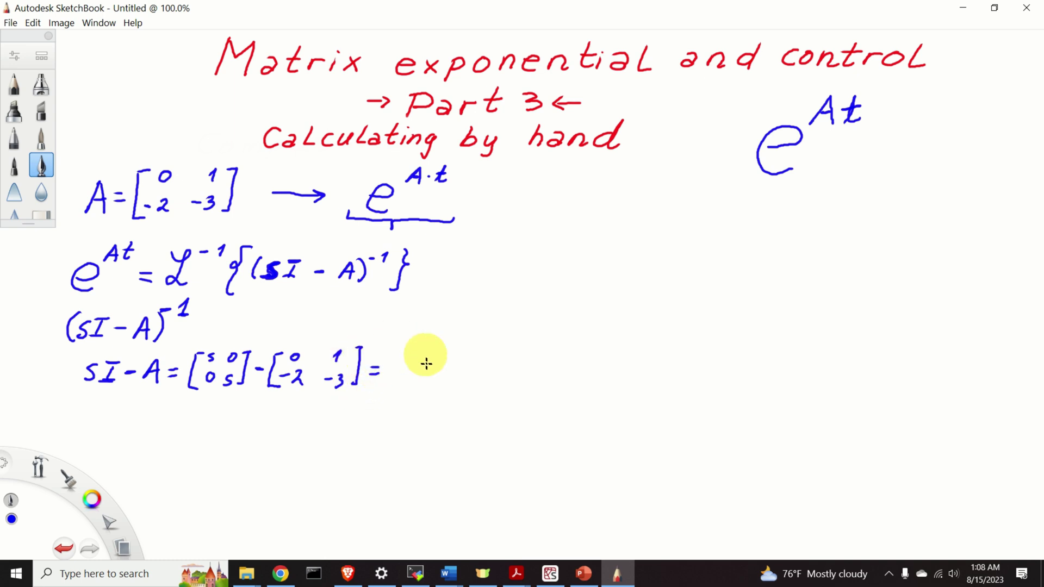
mouse_move(402, 351)
left_mouse_down()
mouse_move(387, 352)
mouse_move(392, 385)
left_mouse_up()
mouse_move(416, 351)
left_mouse_down()
mouse_move(408, 360)
mouse_move(466, 359)
mouse_move(416, 385)
left_mouse_up()
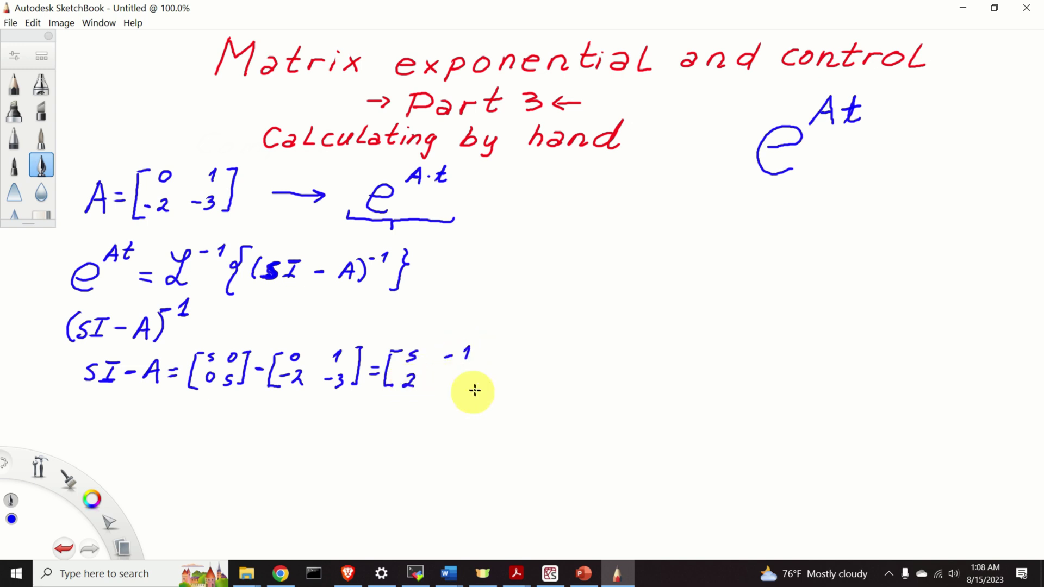
mouse_move(451, 374)
left_mouse_down()
mouse_move(476, 383)
mouse_move(492, 359)
mouse_move(486, 386)
left_mouse_up()
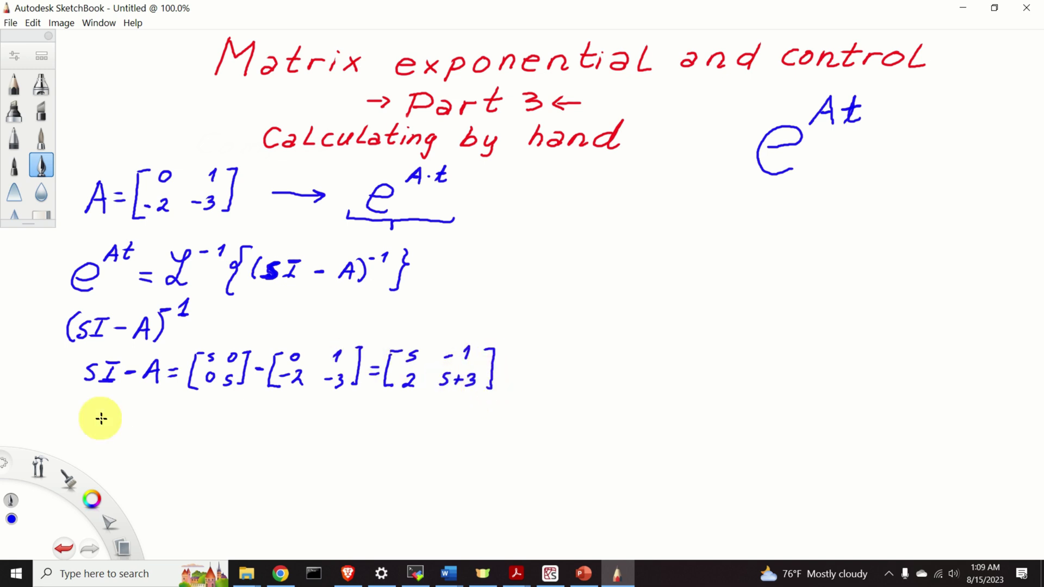
Write (sI − A)⁻¹ beneath the subtraction line.
mouse_move(102, 413)
left_mouse_down()
mouse_move(91, 428)
mouse_move(149, 412)
left_mouse_up()
left_click_drag(148, 412, 156, 430)
left_click_drag(144, 423, 163, 432)
left_click_drag(87, 403, 84, 430)
left_click_drag(174, 413, 186, 417)
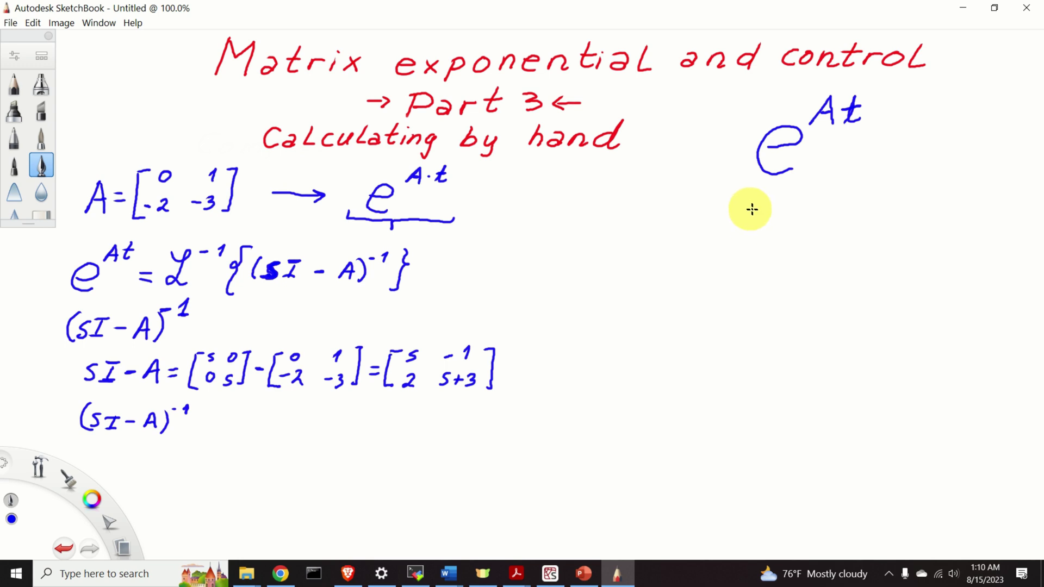
Write the general matrix P = [p11 p12; p21 p22] under the large e^At.
mouse_move(748, 218)
left_mouse_down()
mouse_move(750, 206)
mouse_move(774, 208)
left_mouse_up()
mouse_move(763, 215)
left_mouse_down()
mouse_move(793, 188)
mouse_move(801, 227)
left_mouse_up()
left_click_drag(811, 188, 821, 203)
left_click_drag(824, 195, 865, 200)
left_click_drag(864, 189, 875, 199)
left_click_drag(878, 192, 888, 199)
mouse_move(812, 213)
left_mouse_down()
mouse_move(812, 228)
mouse_move(818, 219)
left_mouse_up()
left_click_drag(821, 216, 895, 234)
left_click_drag(910, 182, 905, 233)
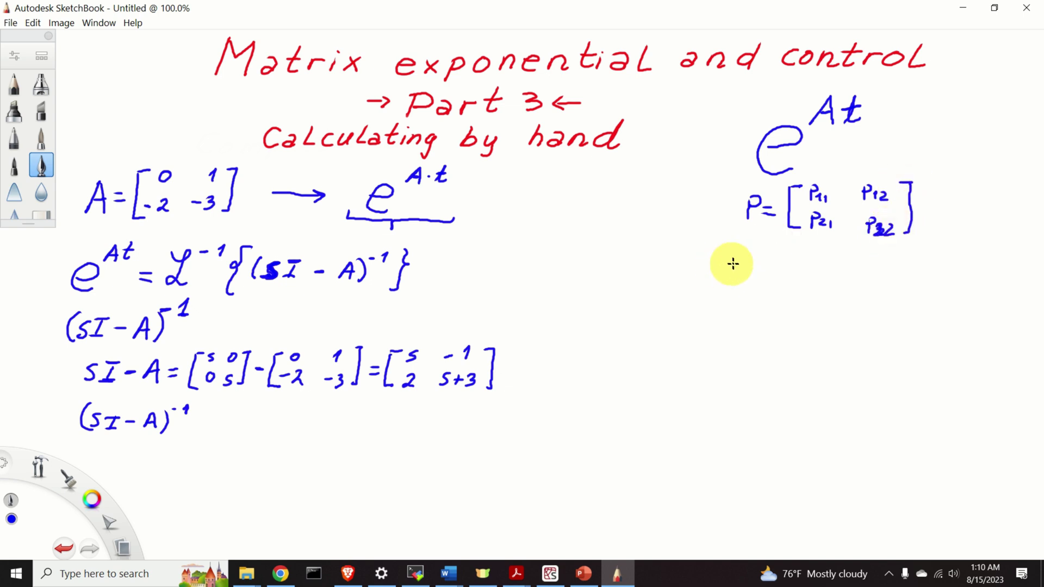
Write P⁻¹ = 1/det(P)[p22 −p12; − … p11] below matrix P.
left_click_drag(748, 255, 772, 270)
mouse_move(760, 276)
left_mouse_down()
mouse_move(804, 291)
mouse_move(815, 280)
mouse_move(825, 291)
mouse_move(848, 289)
mouse_move(820, 272)
mouse_move(856, 272)
mouse_move(878, 301)
left_mouse_up()
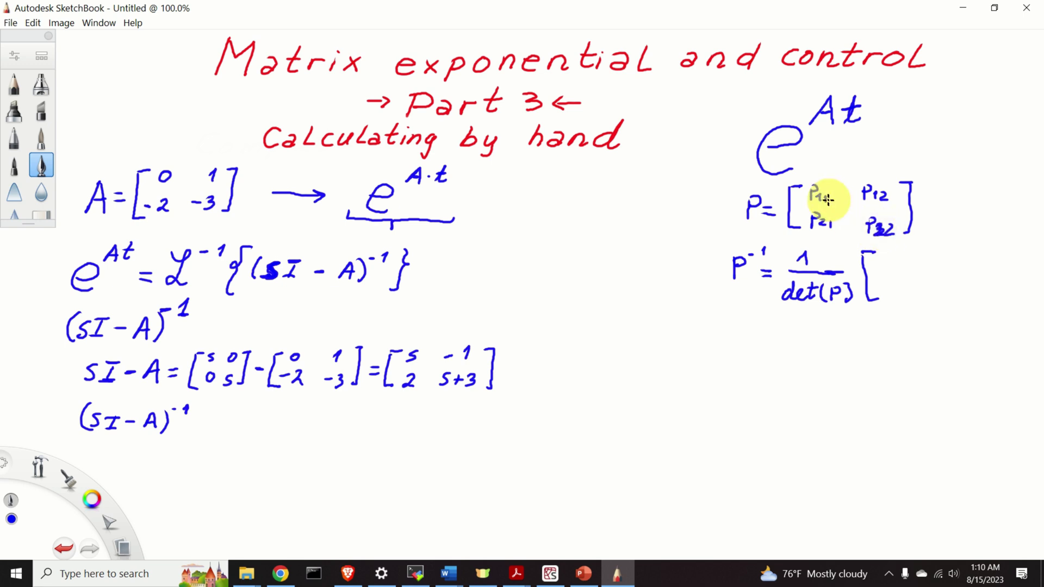
left_click_drag(894, 252, 915, 267)
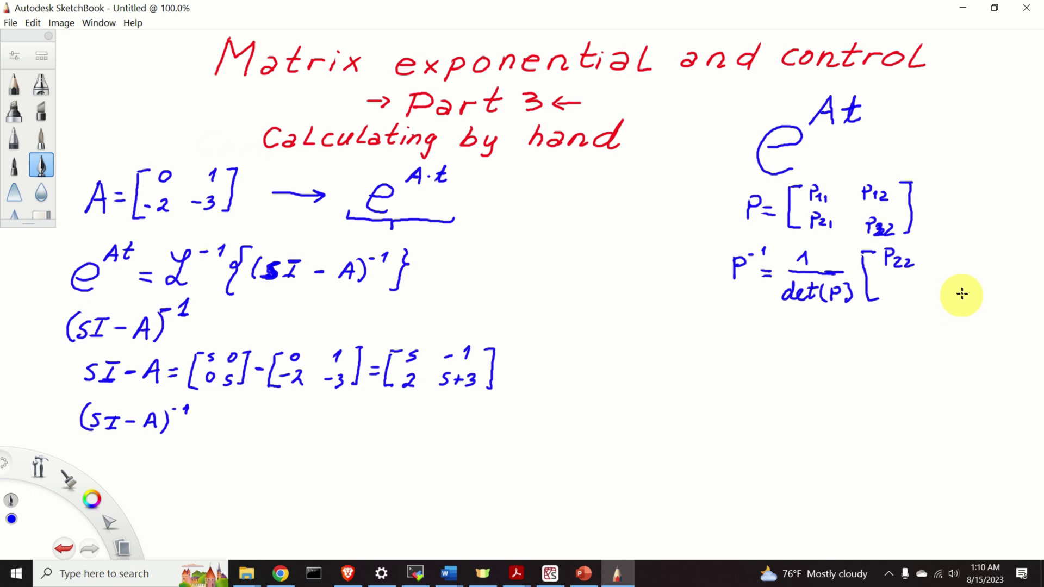
left_click_drag(961, 294, 971, 298)
left_click_drag(985, 246, 991, 302)
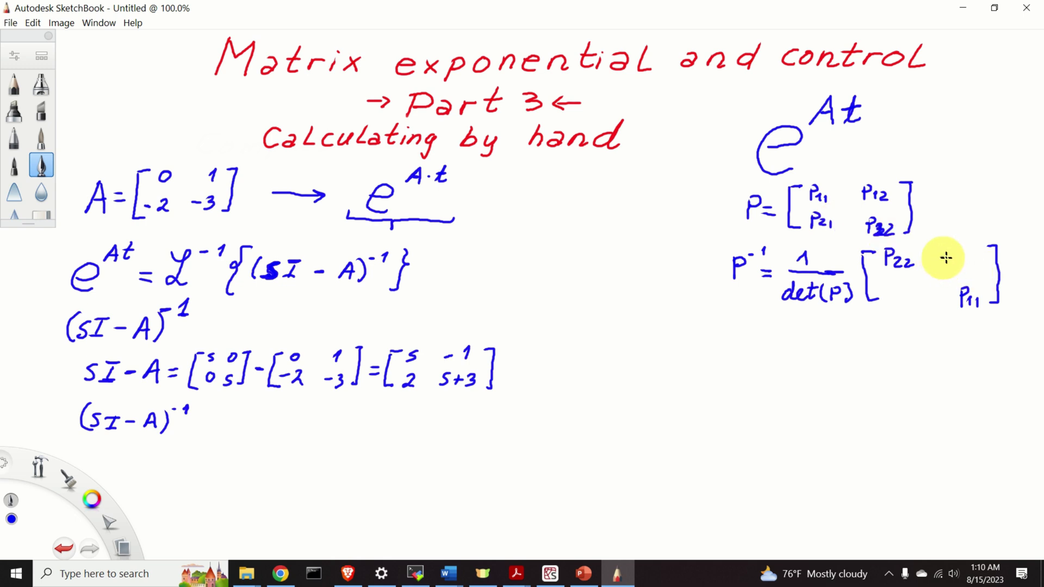
mouse_move(958, 254)
left_mouse_down()
mouse_move(957, 269)
mouse_move(981, 268)
left_mouse_up()
left_click_drag(890, 289, 892, 289)
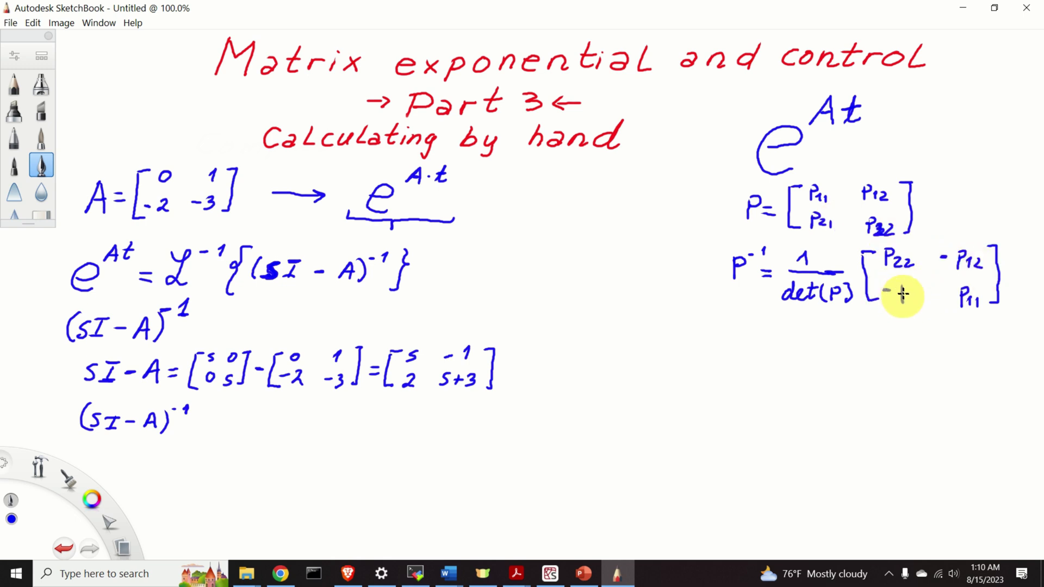